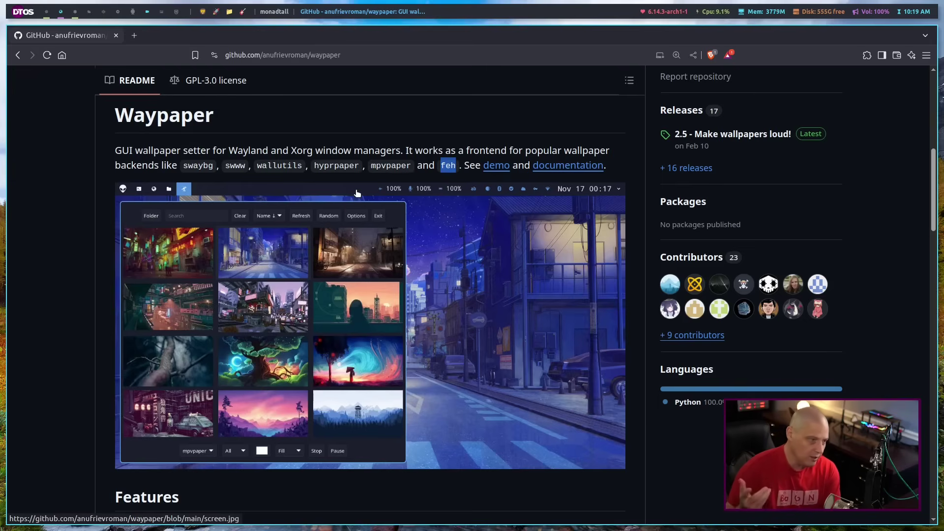
Select the word 'hyprpaper' in the Waypaper README's list of supported backends.
double_click(331, 166)
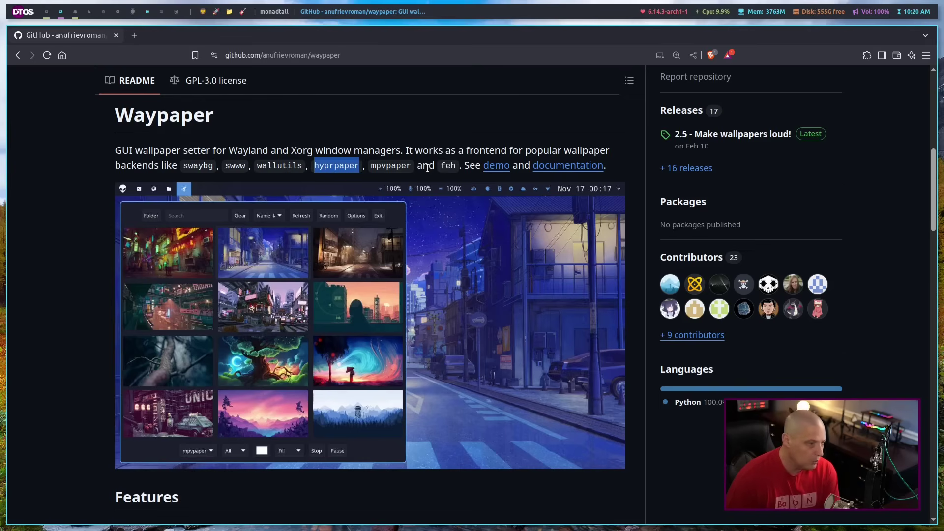
left_click(449, 165)
double_click(335, 164)
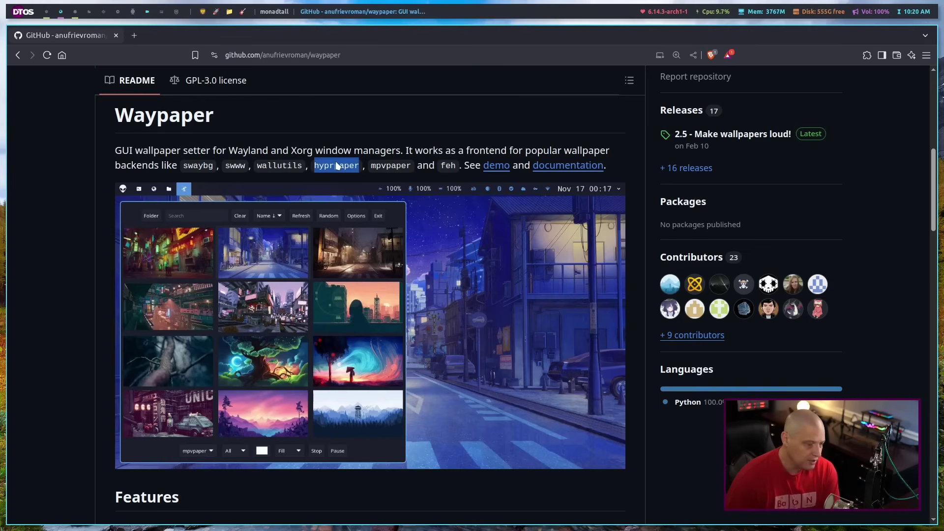
Switch to empty workspace 5 and launch Waypaper from the launcher by typing 'wayp'.
key("super+5")
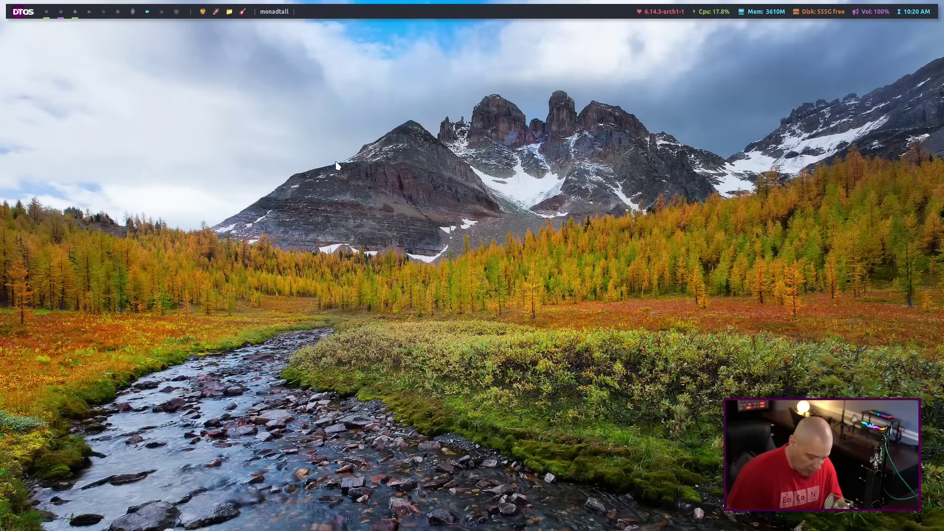
key("super+shift+Return")
type("wayp")
key("Return")
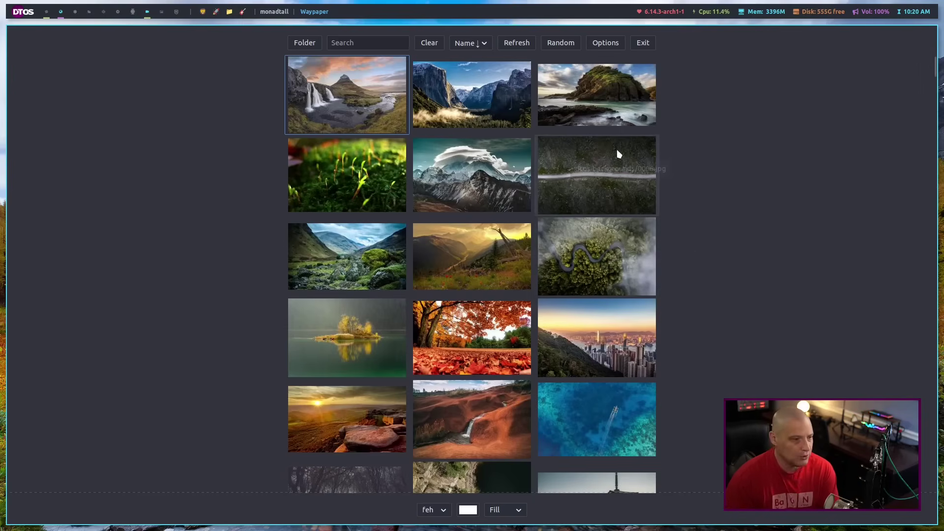
Choose /usr/share/backgrounds/dtos-backgrounds as Waypaper's folder, browsing from Other Locations > Computer.
left_click(301, 44)
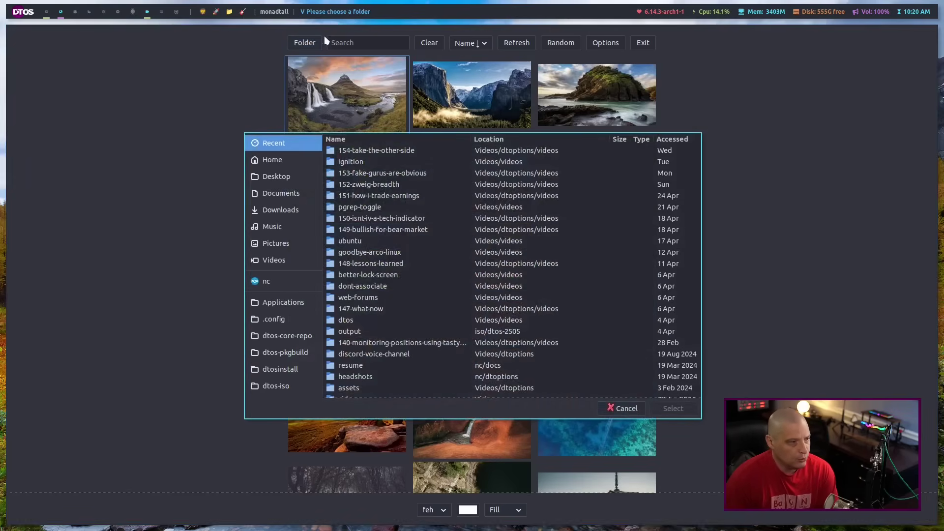
scroll(297, 334, "down", 1)
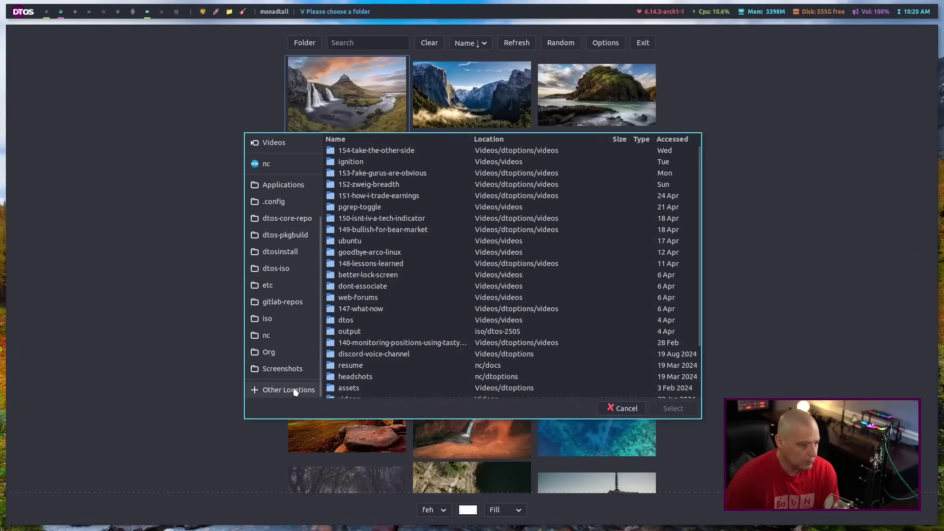
left_click(295, 391)
left_click(379, 165)
scroll(406, 241, "down", 1)
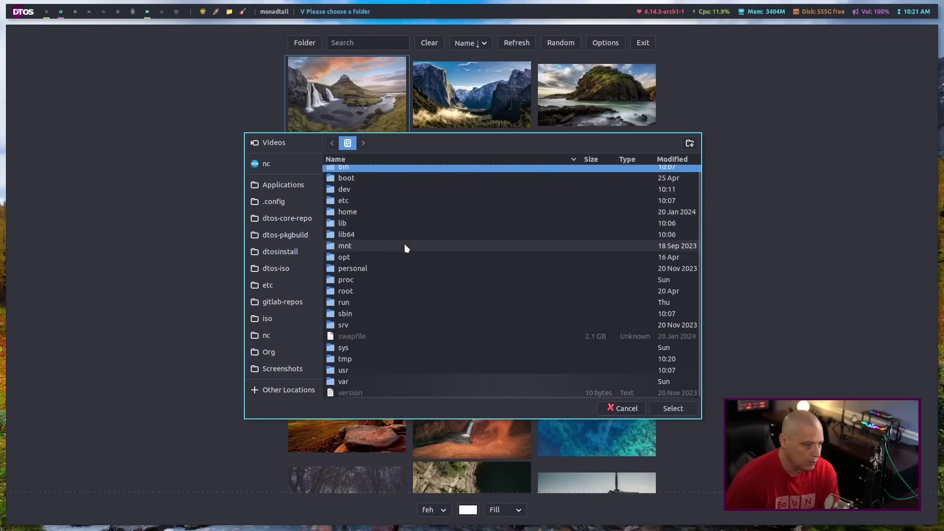
left_click(366, 373)
double_click(366, 373)
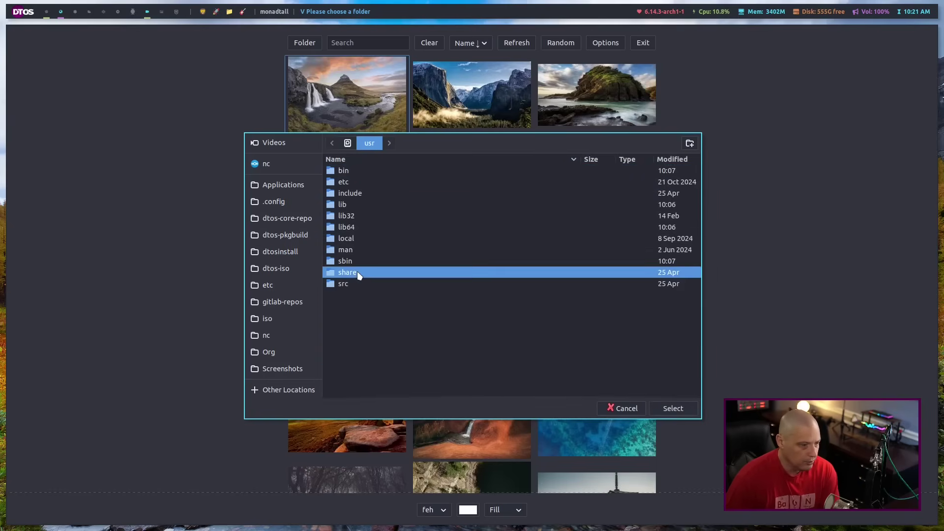
double_click(371, 284)
double_click(359, 315)
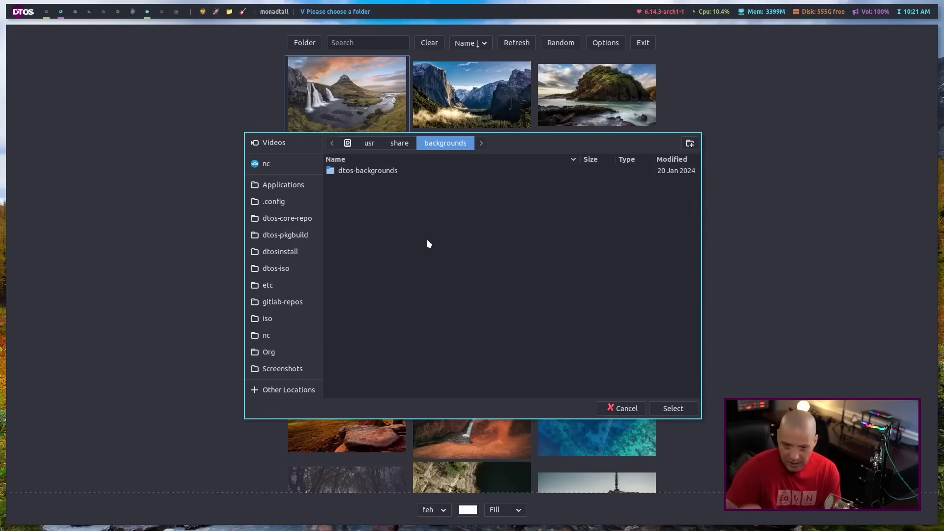
double_click(364, 172)
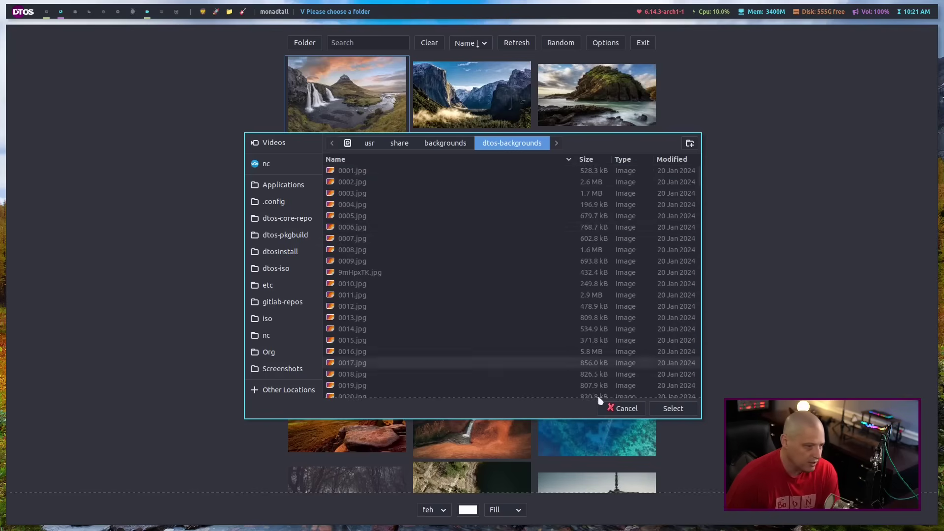
left_click(679, 407)
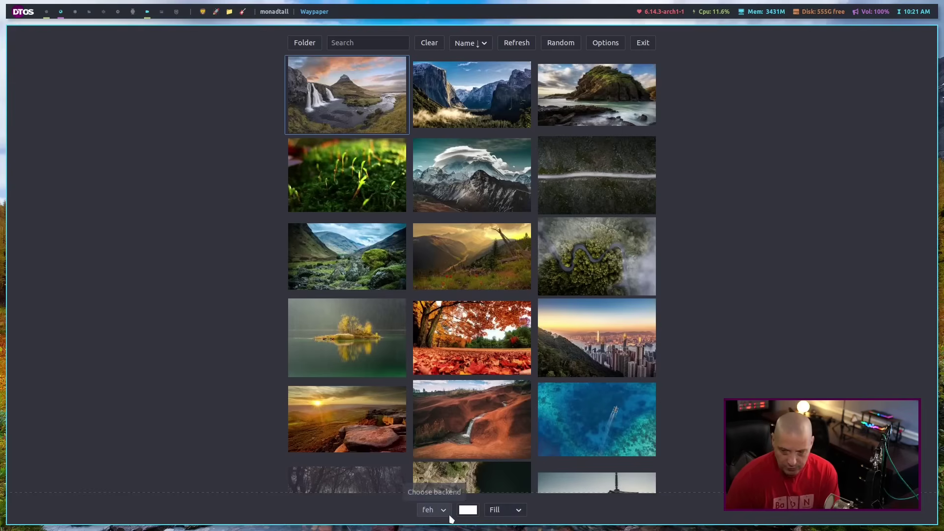
left_click(445, 514)
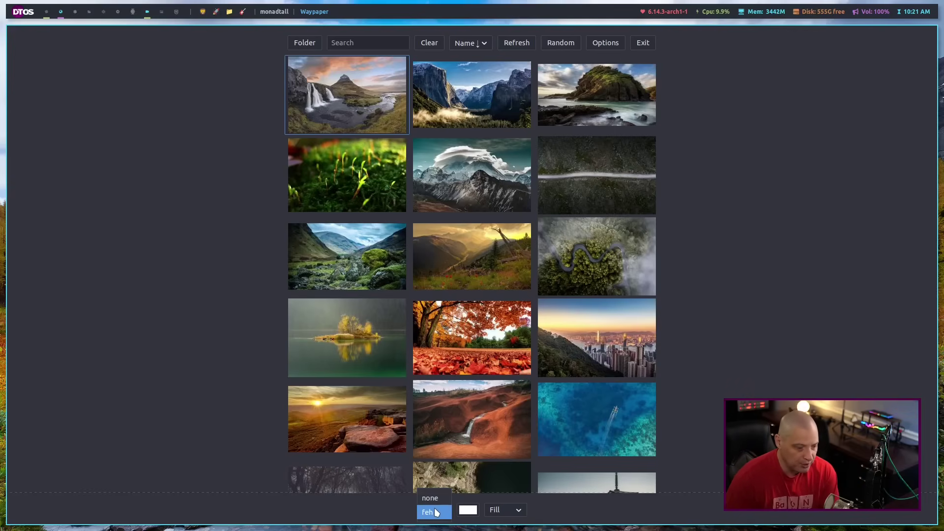
left_click(437, 513)
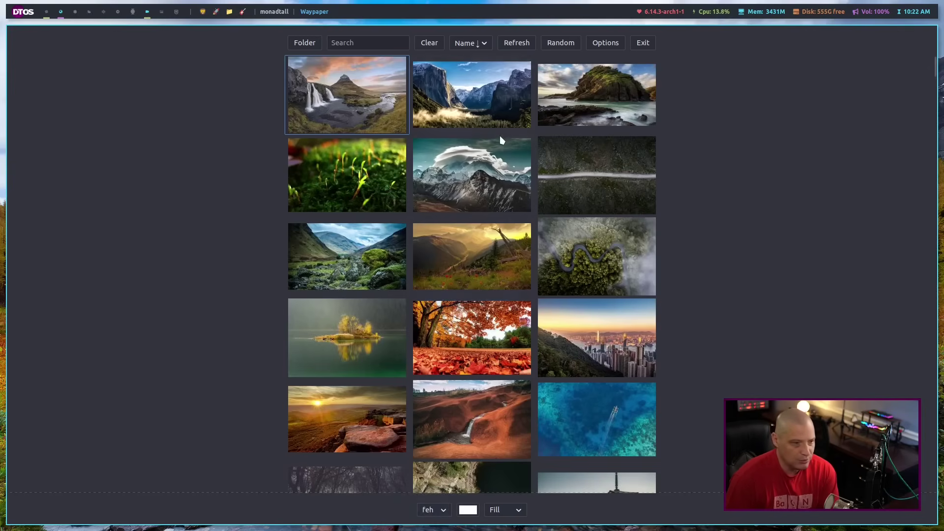
Try the mountain cliffs and golden valley wallpapers, moving the Waypaper window to the right side.
left_click(497, 121)
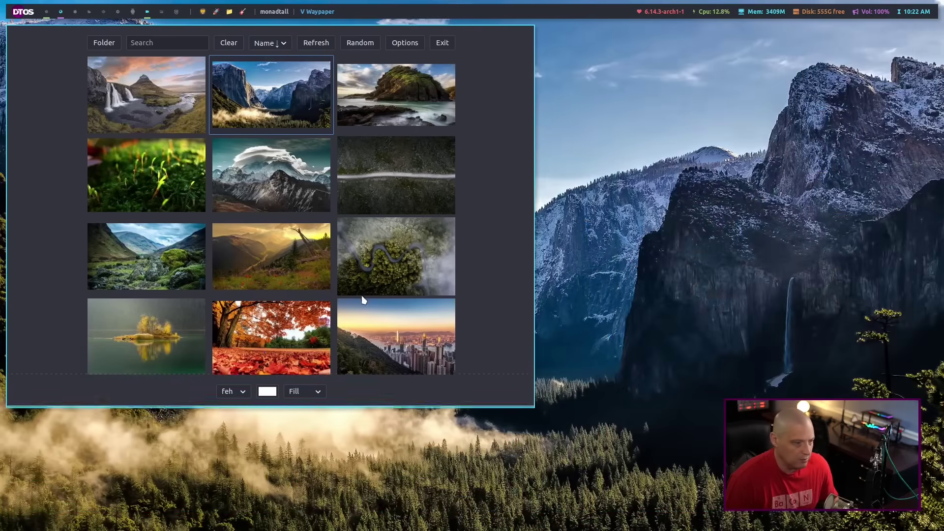
left_click_drag(490, 174, 886, 178, "super")
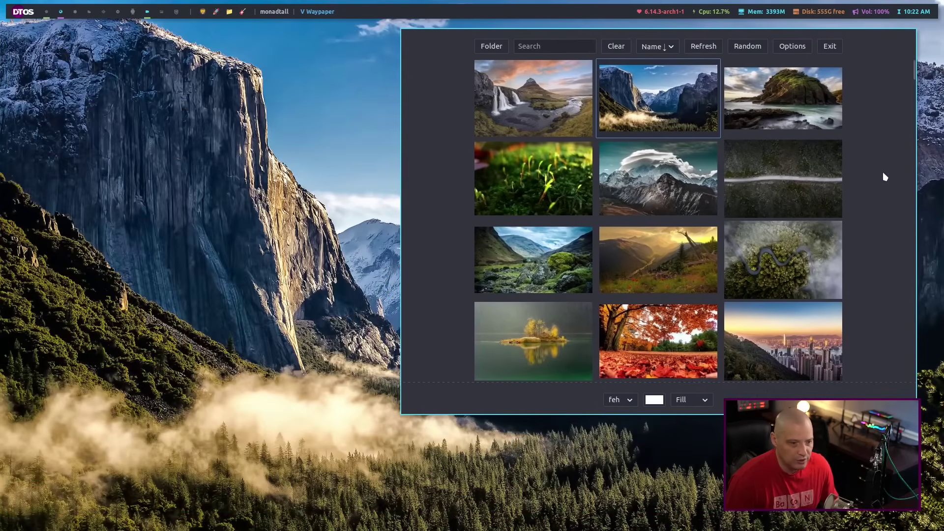
left_click(675, 245)
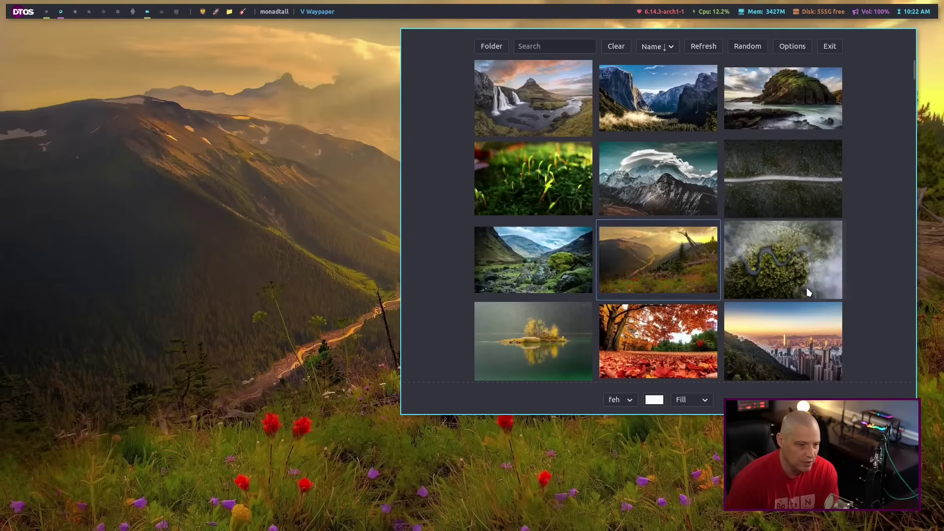
Apply the autumn leaves wallpaper (0011.jpg) and change the scaling mode from Fit to Fill.
left_click(647, 342)
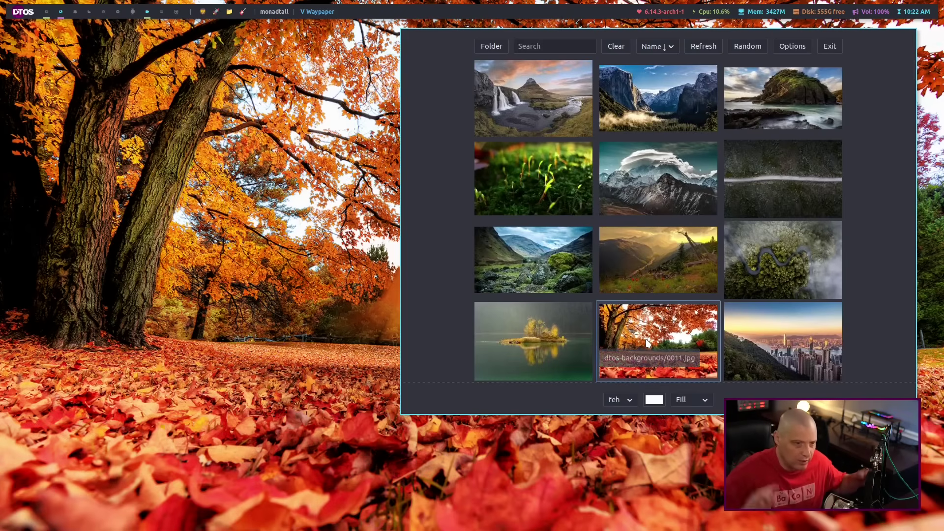
left_click(705, 398)
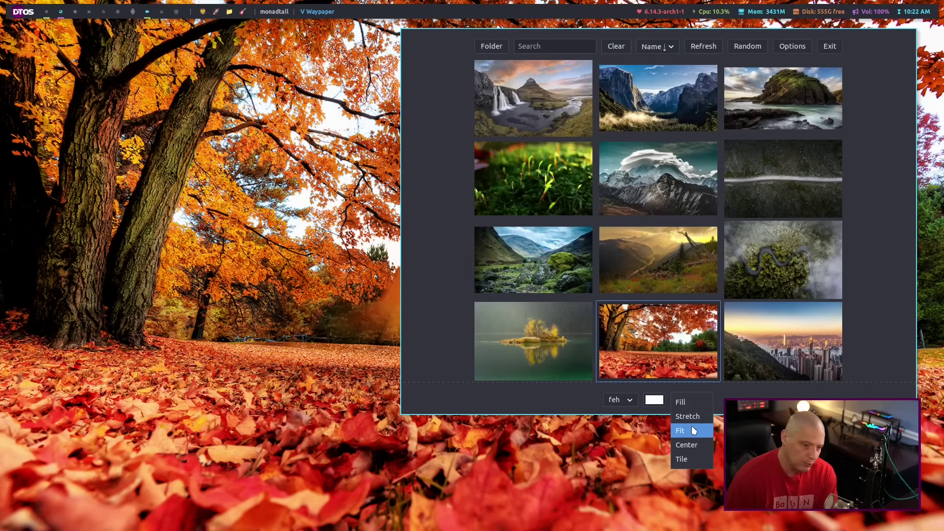
left_click(683, 402)
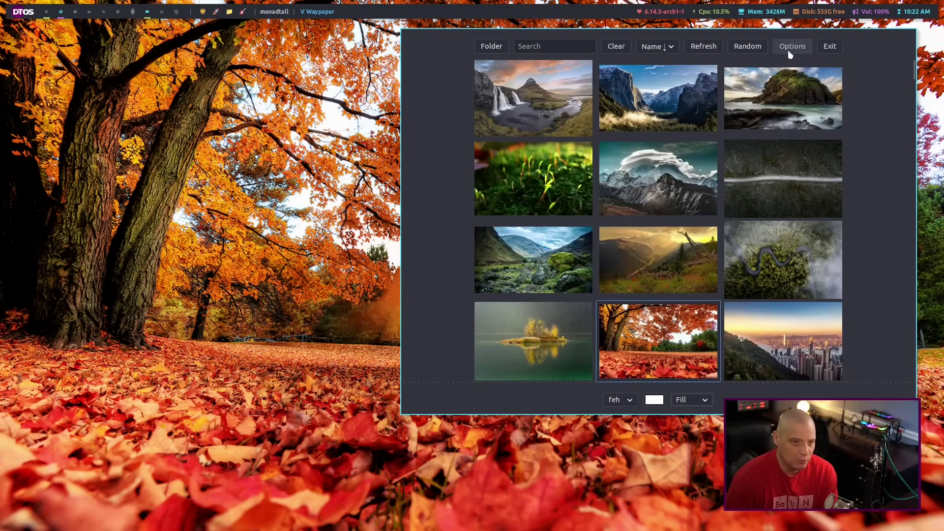
Shuffle Random wallpapers repeatedly until the lake reflecting autumn hills and clouds is applied.
left_click(751, 48)
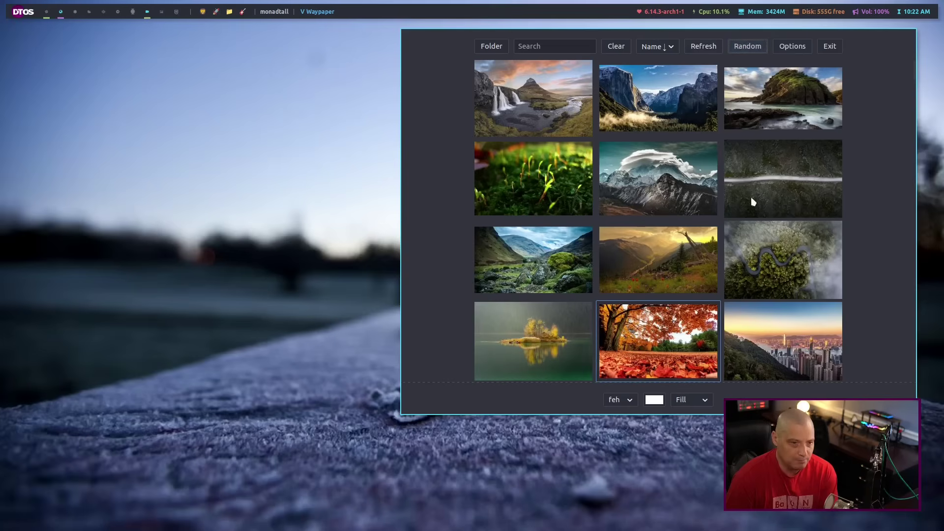
left_click(758, 49)
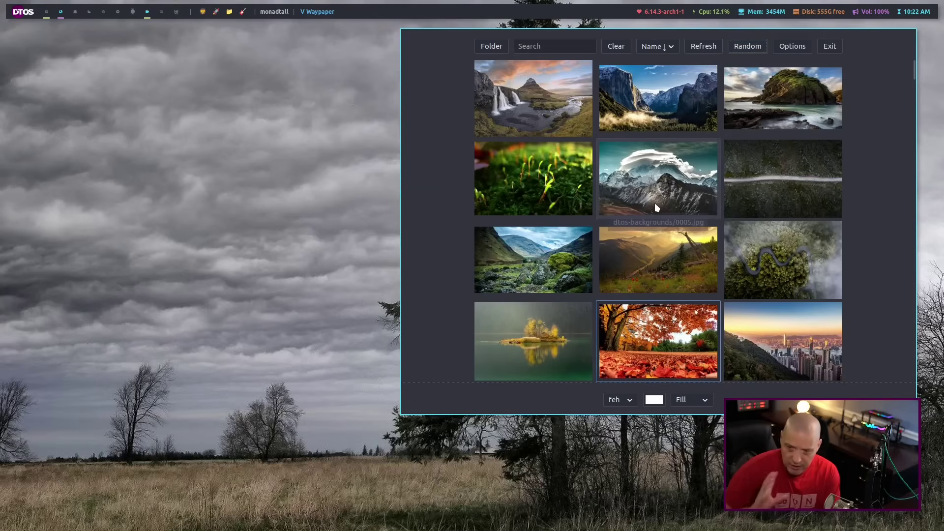
left_click(749, 47)
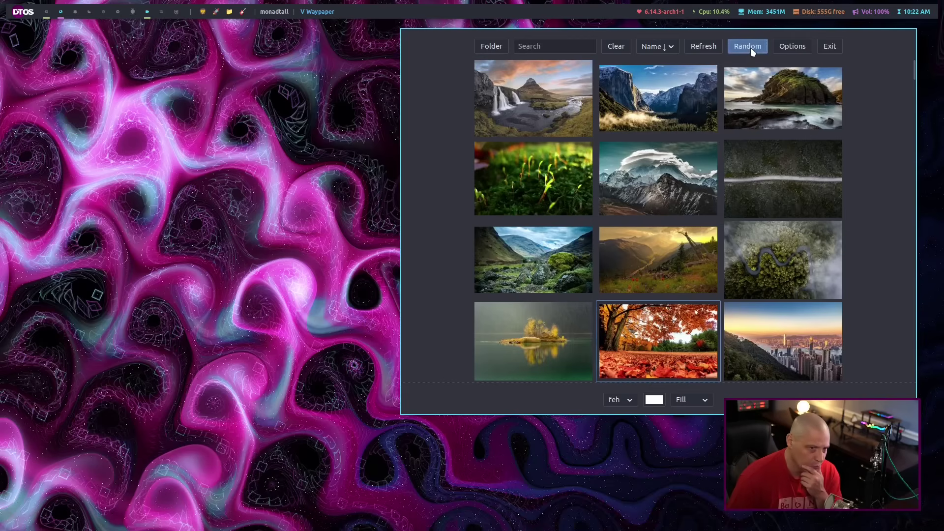
left_click(751, 47)
scroll(714, 156, "down", 5)
scroll(713, 151, "down", 5)
scroll(713, 151, "up", 10)
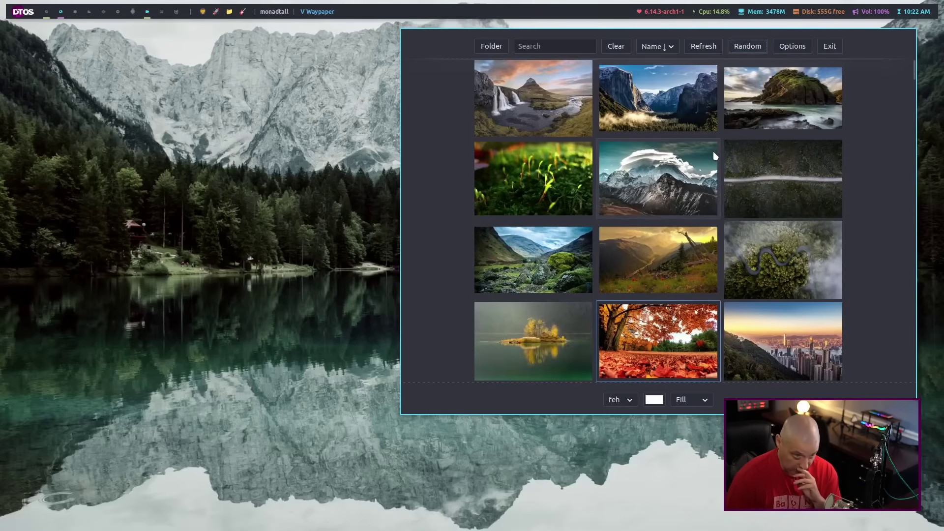
left_click(742, 49)
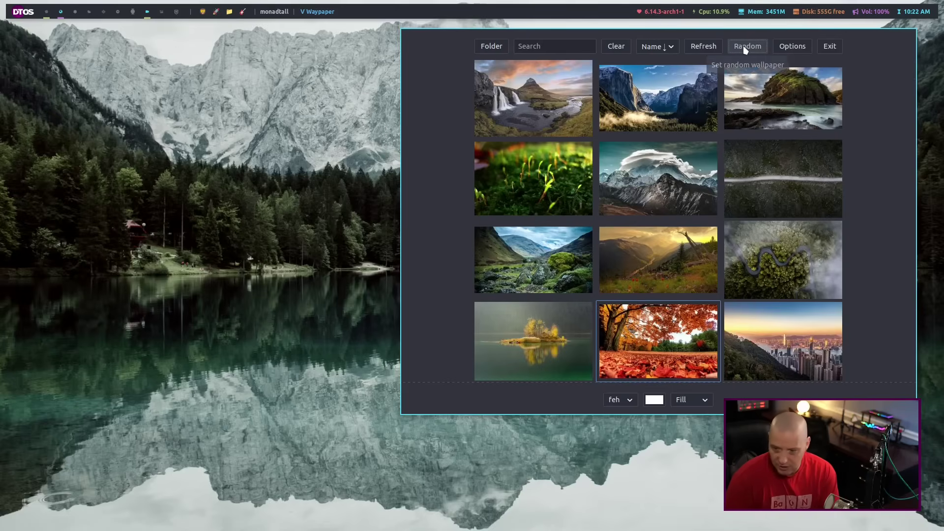
left_click(742, 45)
left_click(743, 45)
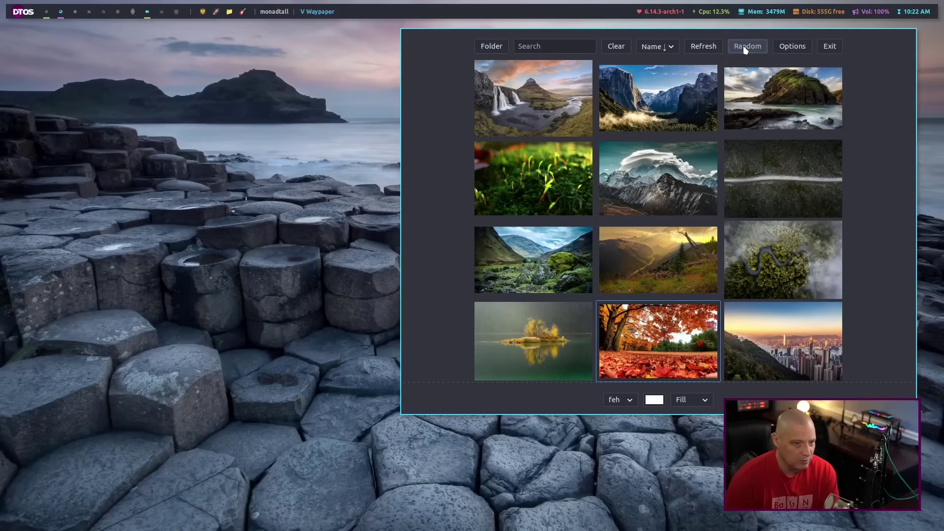
left_click(745, 47)
left_click(745, 47)
left_click(745, 48)
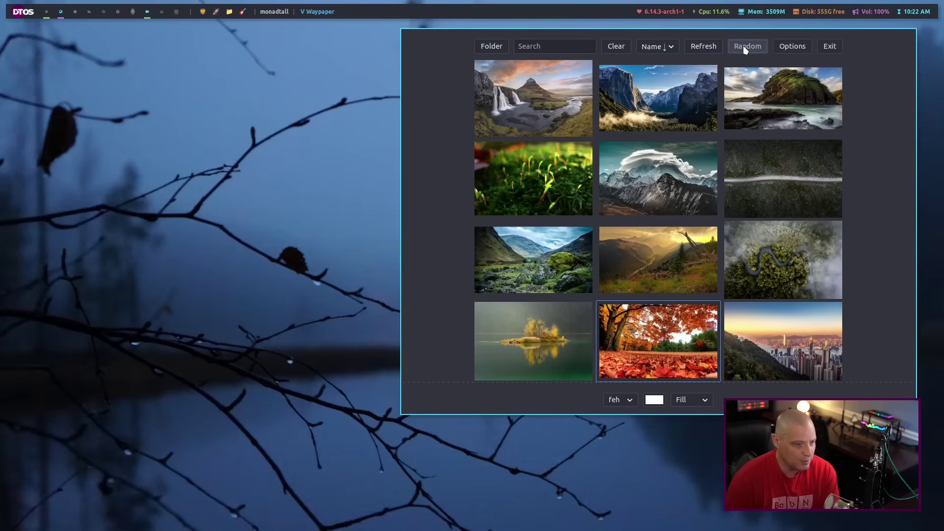
left_click(734, 51)
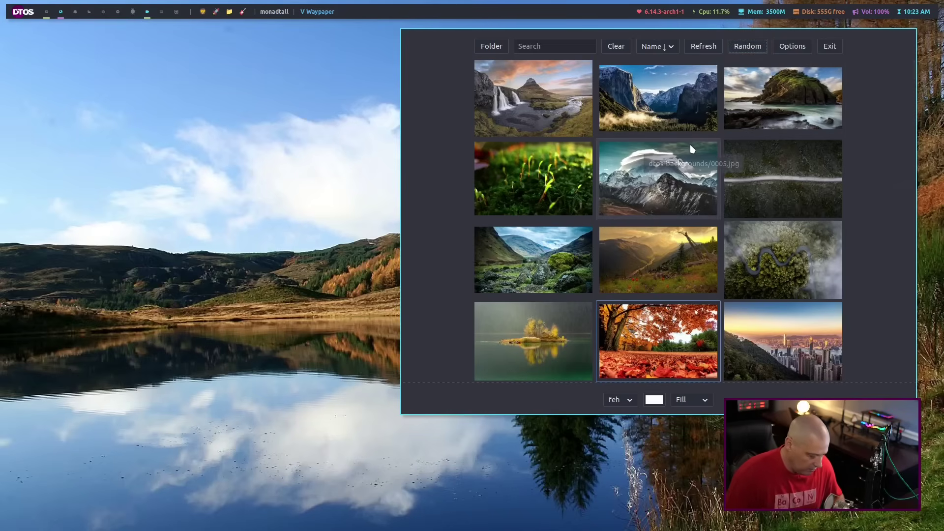
Quit Waypaper and relaunch it from the launcher with 'way'.
key("q")
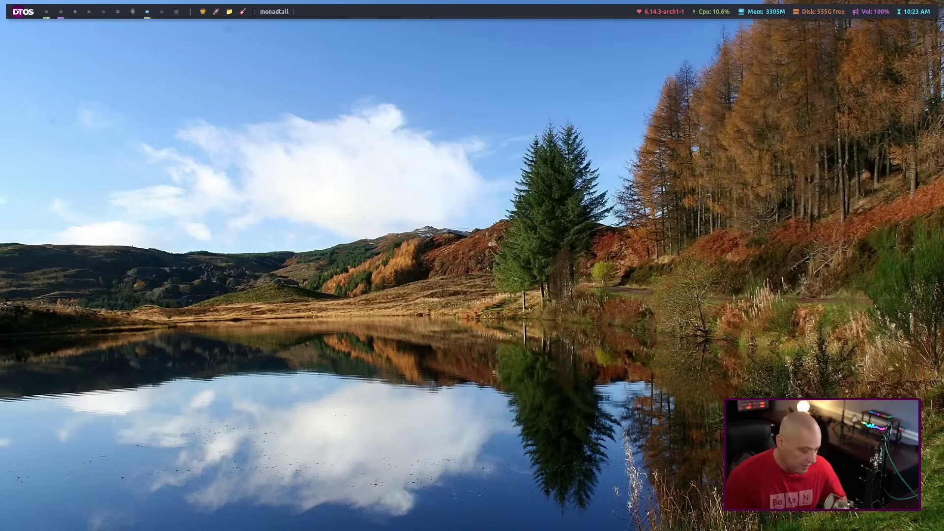
key("super+shift+Return")
type("wayp")
key("Return")
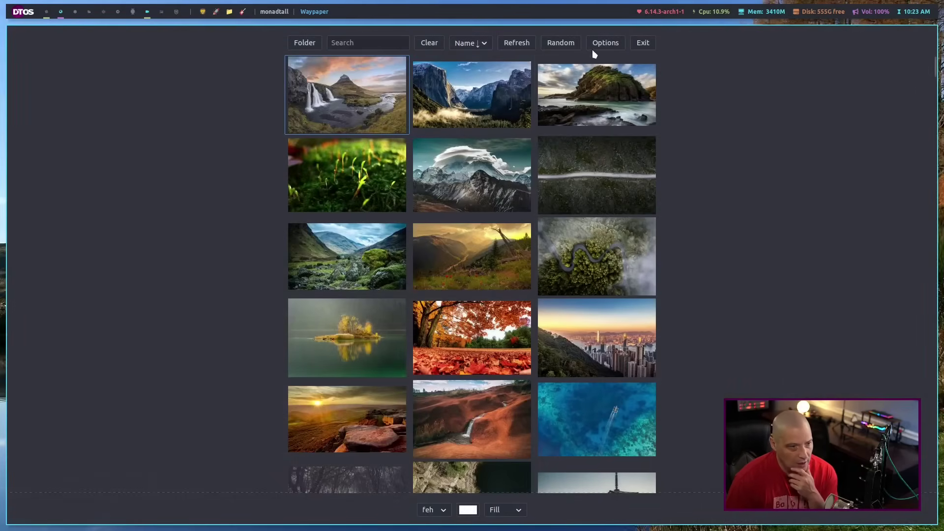
Review the Options, backend and scaling-mode lists, leaving feh and Fill unchanged.
left_click(605, 43)
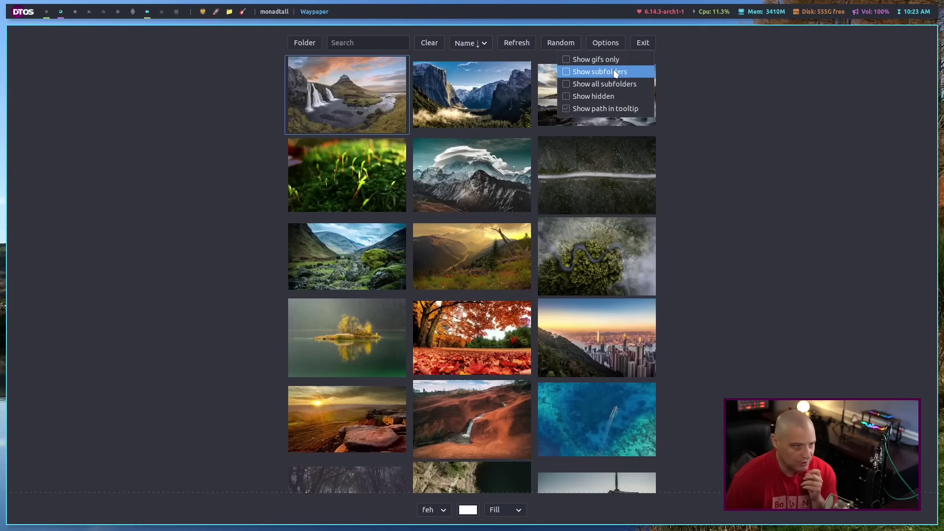
left_click(792, 335)
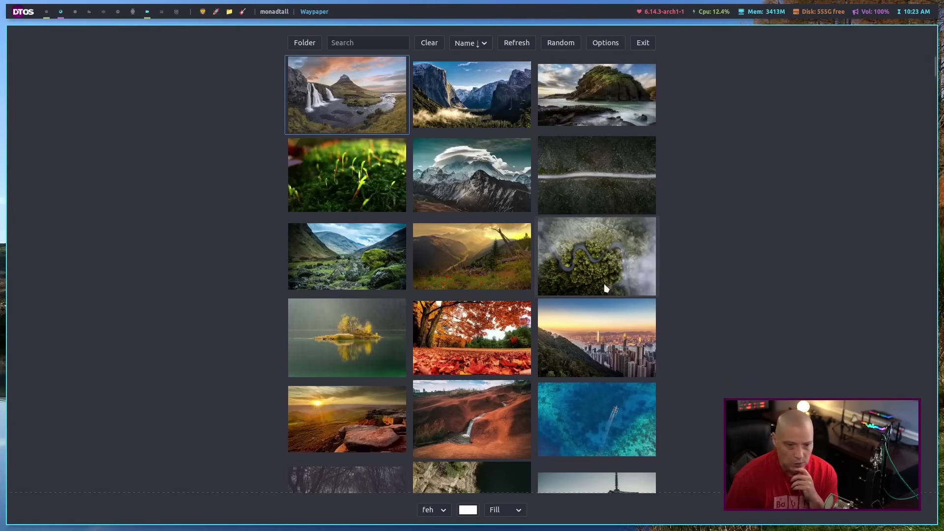
left_click(435, 510)
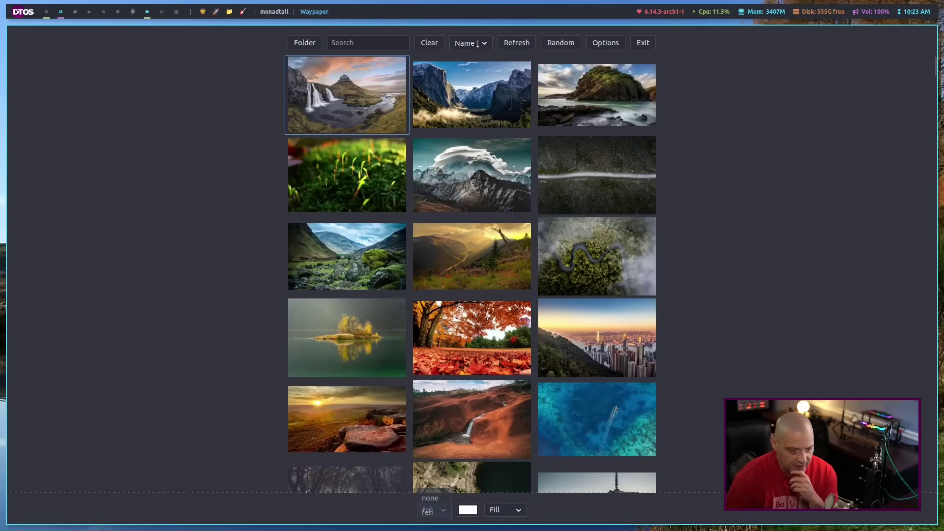
left_click(511, 511)
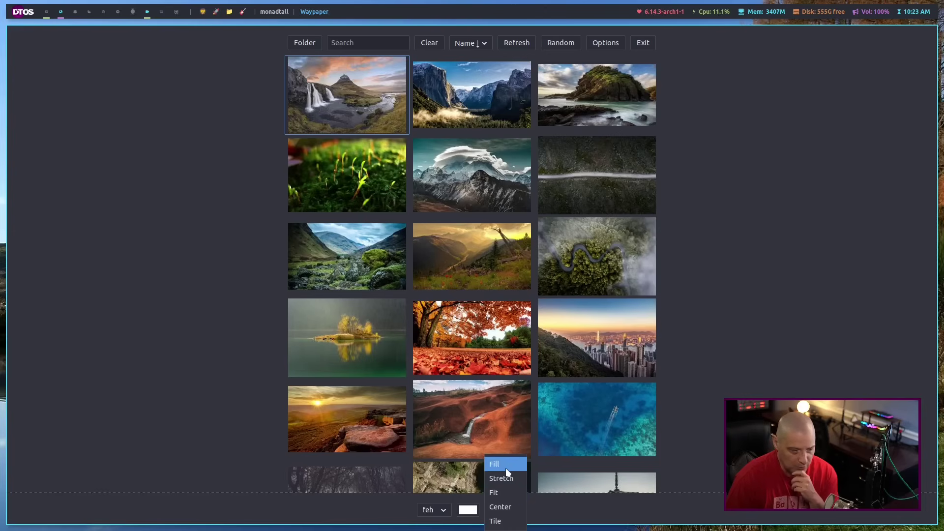
left_click(718, 357)
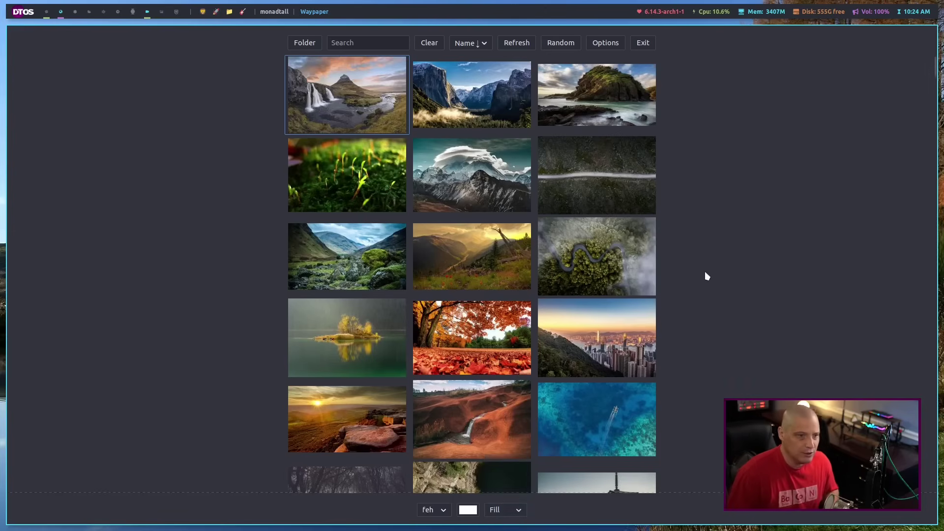